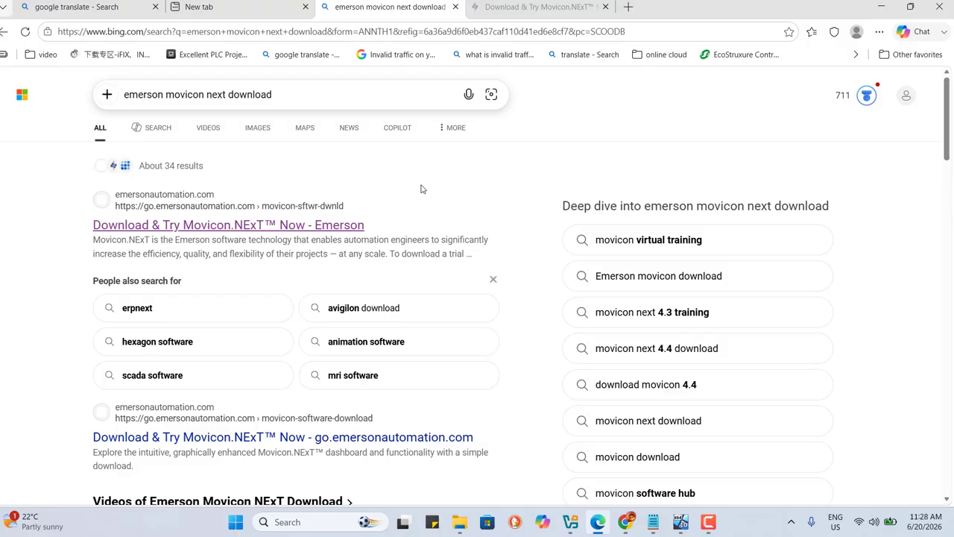
Step: Open the Emerson 'Download & Try Movicon.NExT' page from the search results
left_click(306, 91)
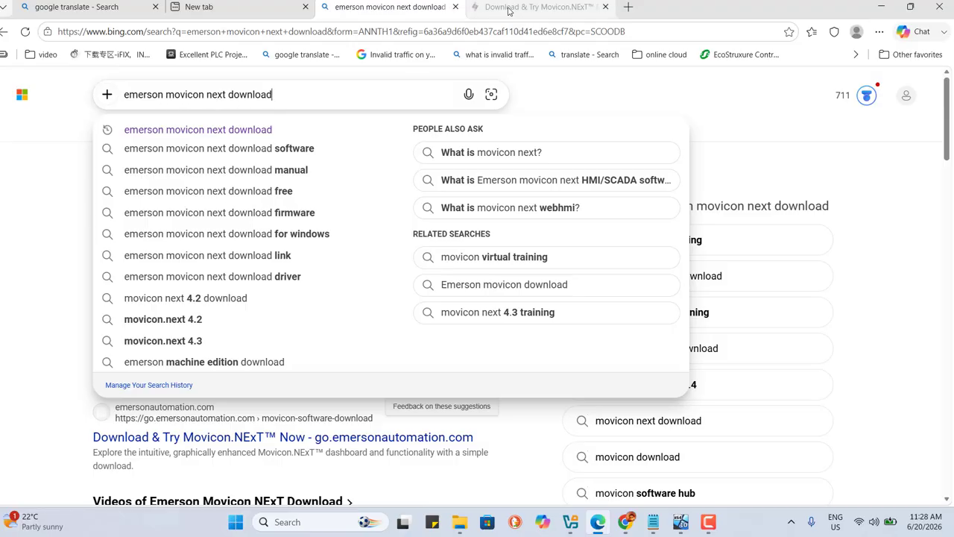
left_click(20, 238)
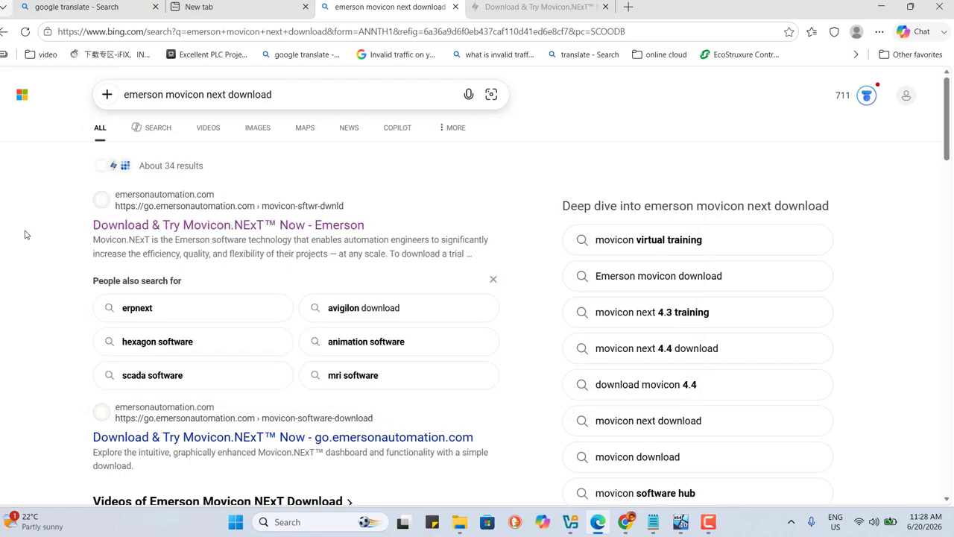
left_click(235, 226)
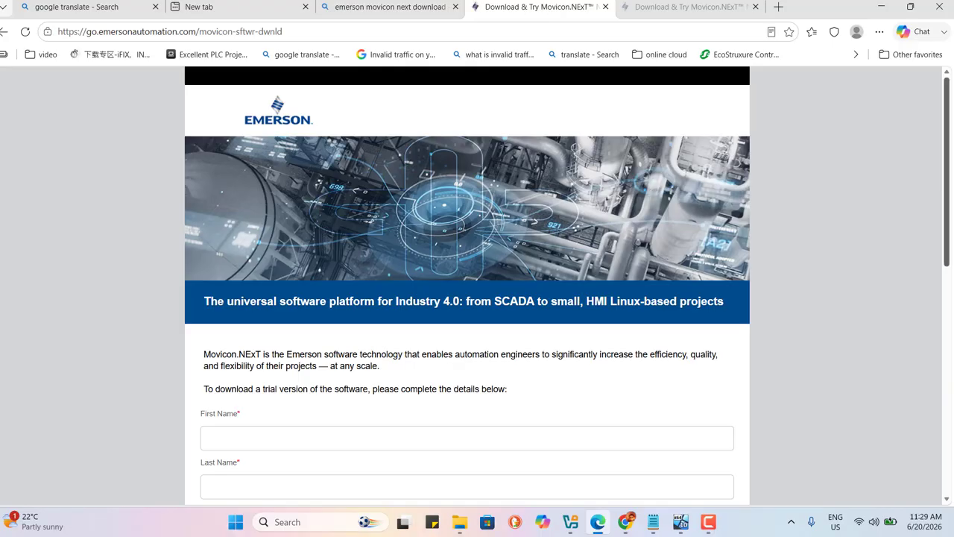
Step: Scroll through the trial download registration form to review its required fields
left_click_drag(949, 119, 945, 191)
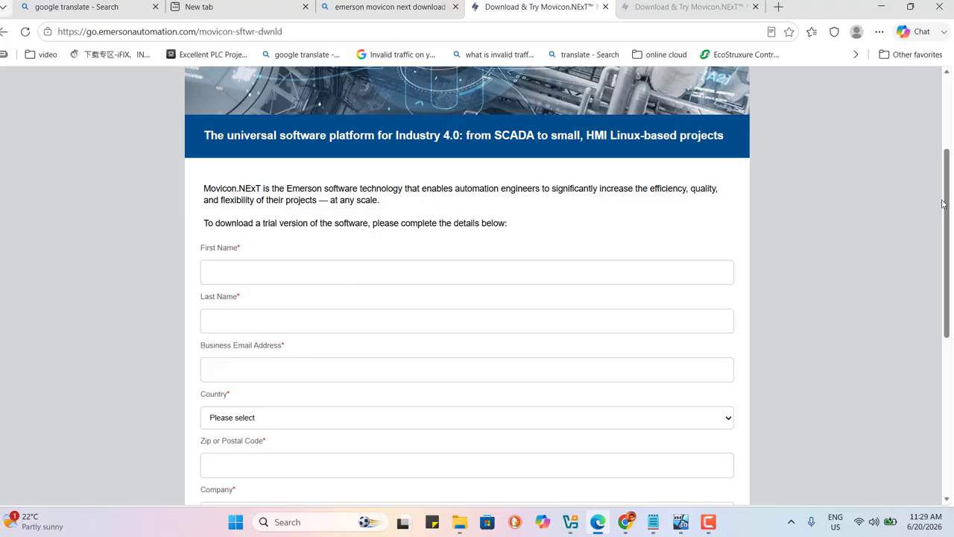
left_click_drag(942, 204, 940, 355)
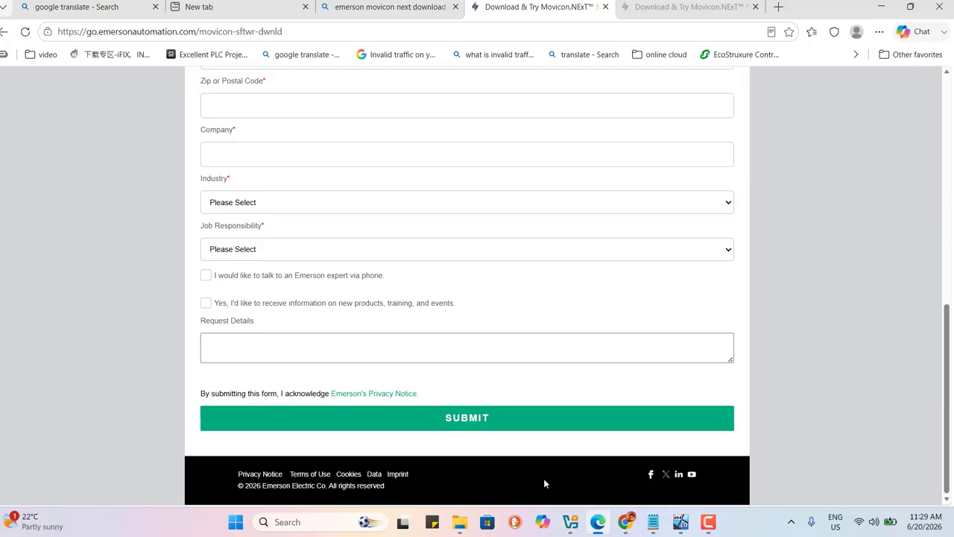
mouse_move(625, 528)
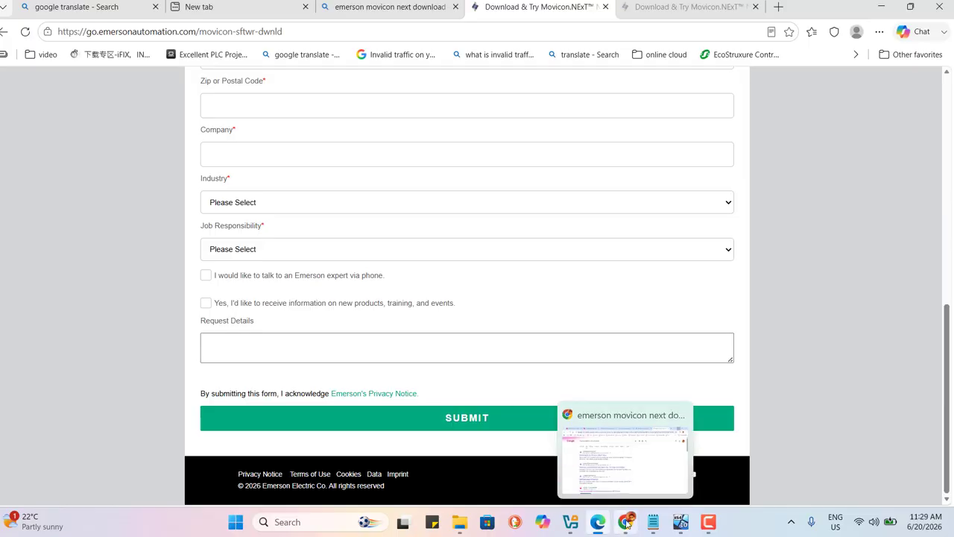
Step: Switch to the other browser and open the tab listing the Movicon.NExT download links
left_click(627, 524)
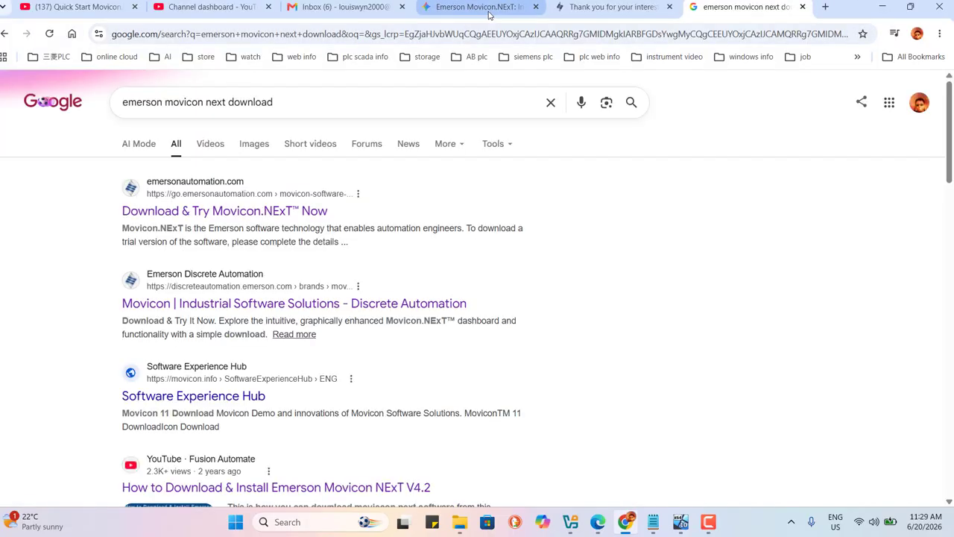
left_click(566, 7)
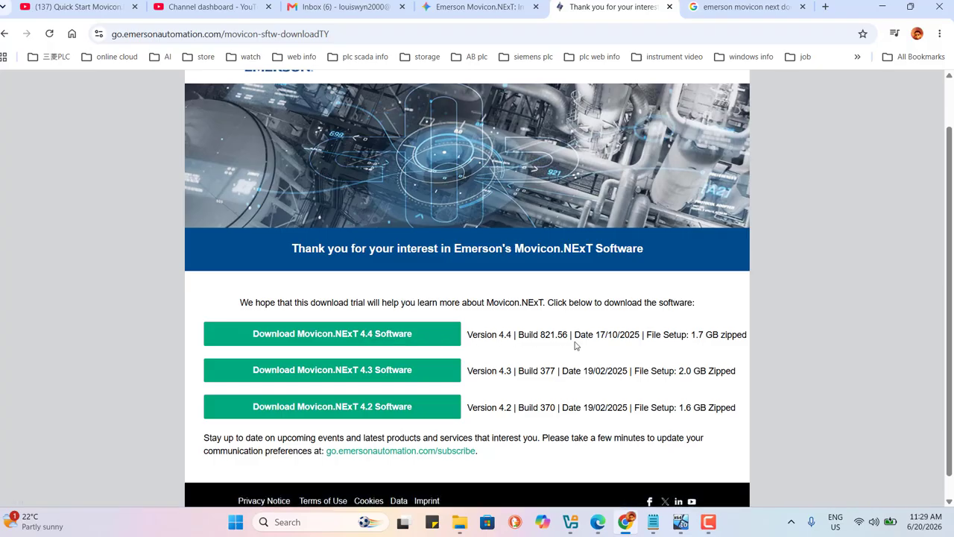
Step: Switch to the VirtualBox Windows machine and open the Setup 4.4.821.56 folder on its desktop
mouse_move(678, 521)
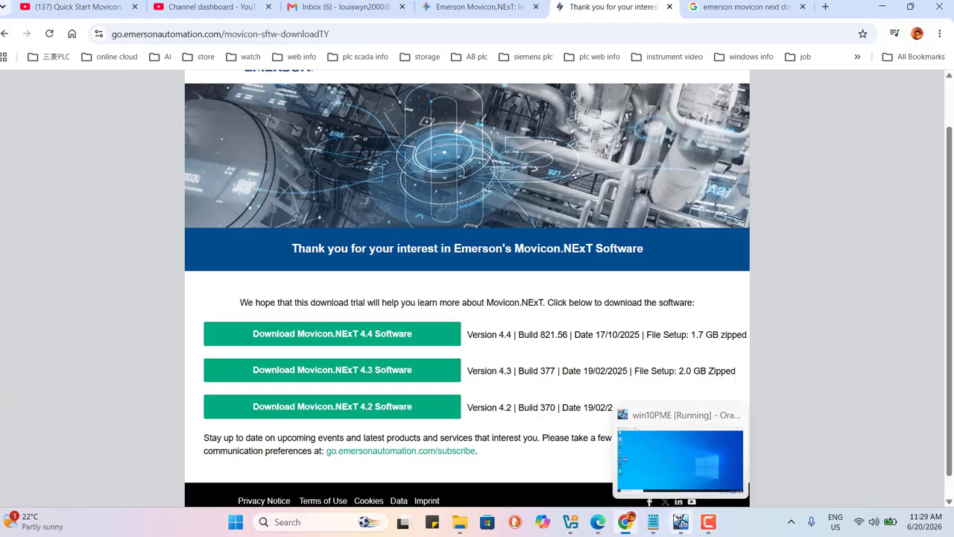
left_click(678, 520)
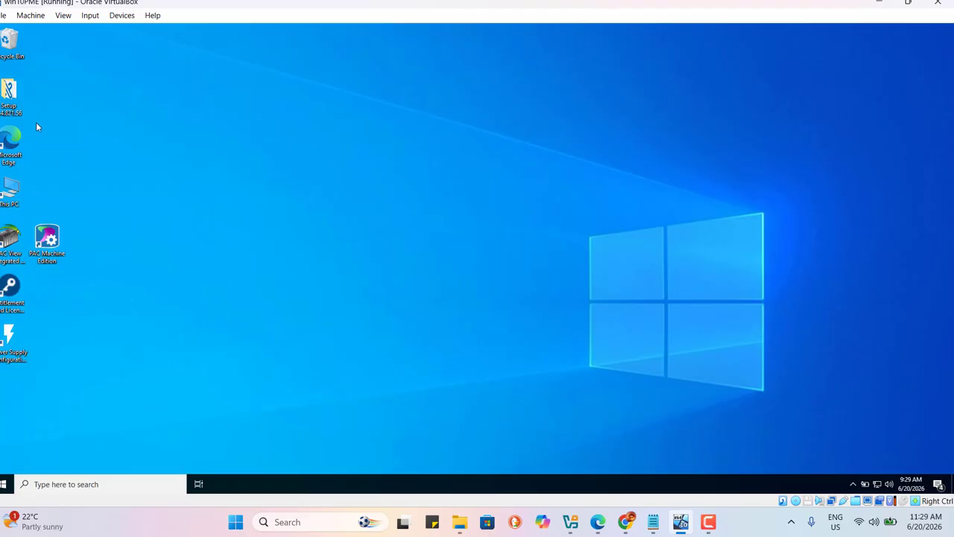
double_click(9, 95)
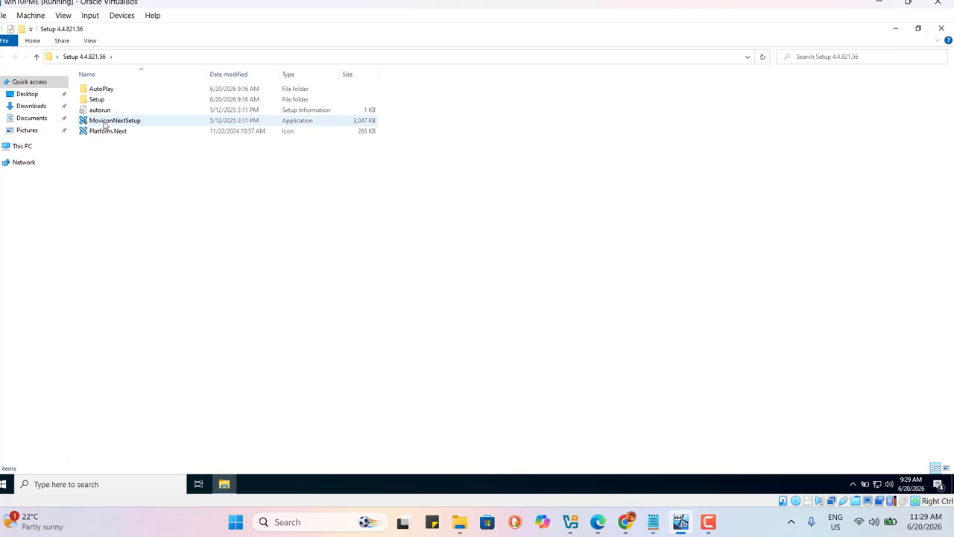
Step: Run MoviconNextSetup and choose the Movicon.NExT 4.4 workspace setup with SQL Server Express
double_click(105, 122)
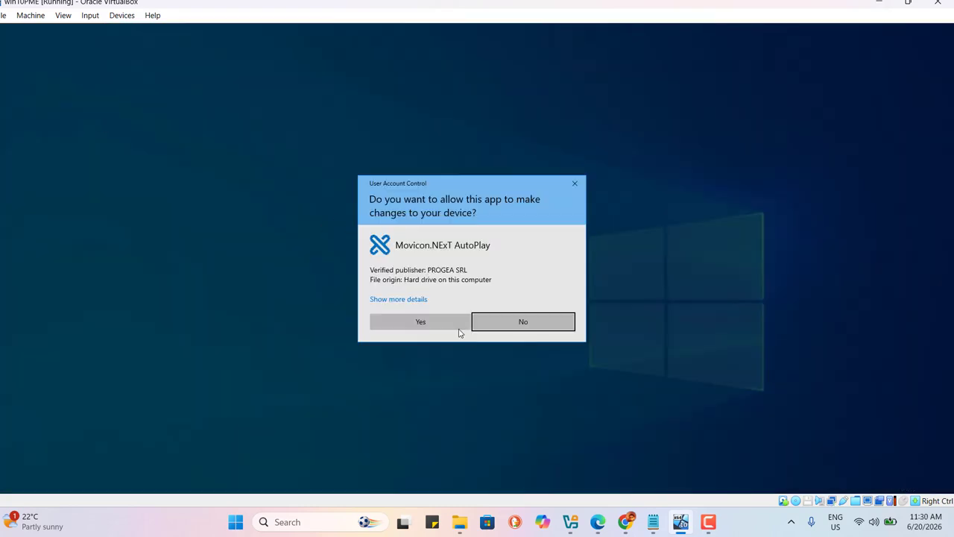
left_click(426, 330)
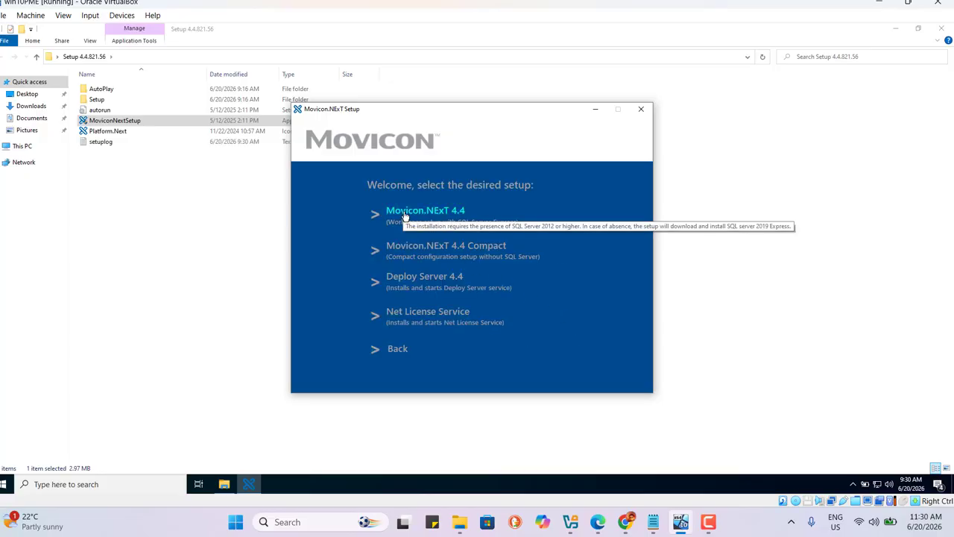
left_click(405, 215)
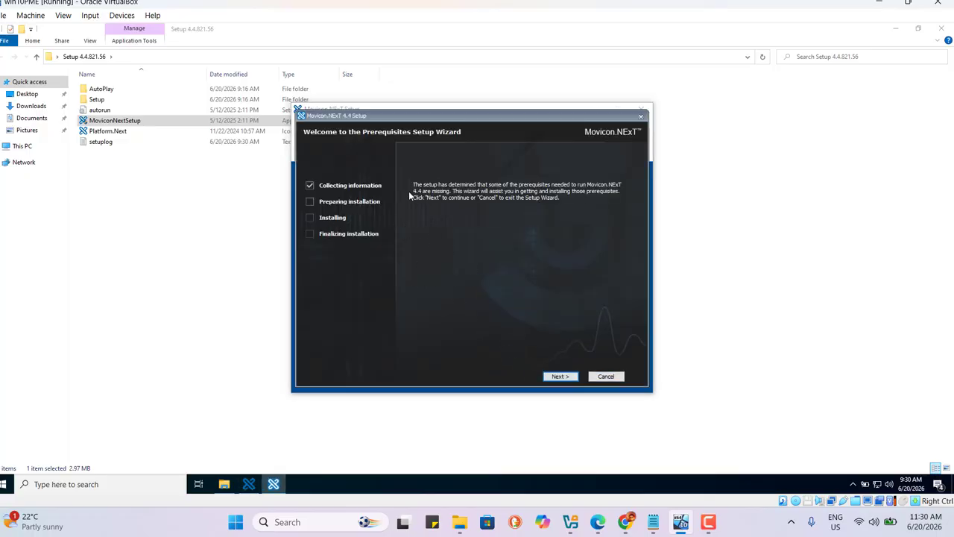
Step: Proceed through the prerequisites wizard with default selections and install SQL Server 2022 Express at its default location
left_click(561, 376)
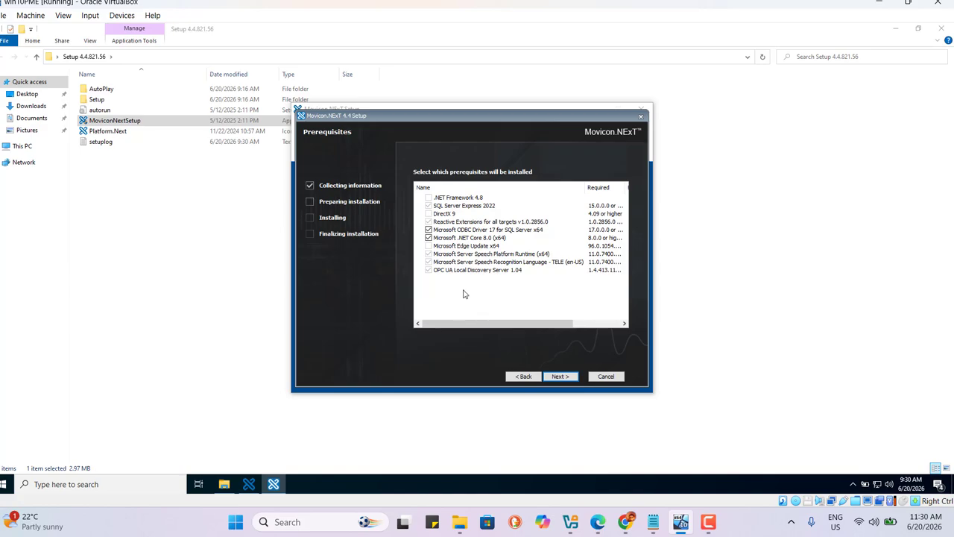
left_click(560, 379)
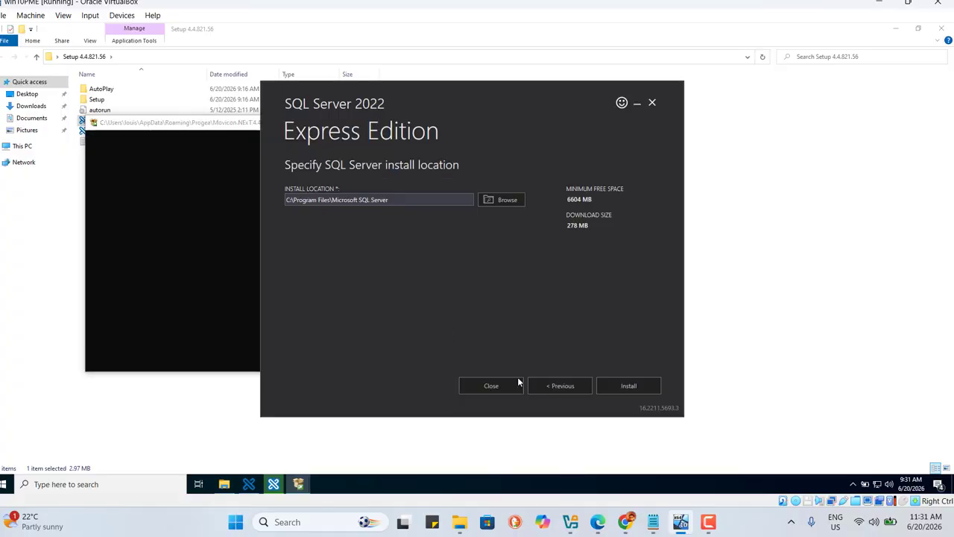
left_click(631, 393)
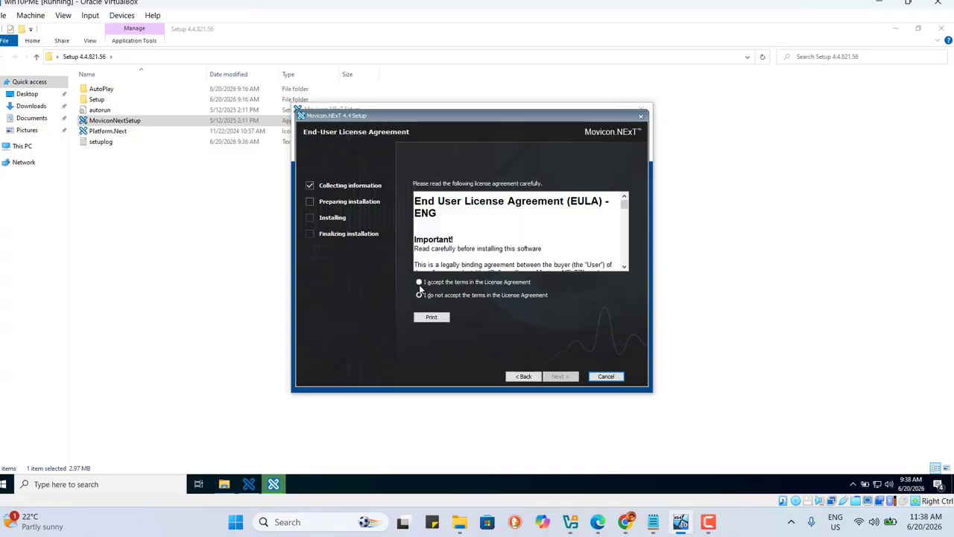
Step: Accept the end-user license agreement and its confirmation of terms, continuing past both pages
left_click(419, 282)
left_click(560, 376)
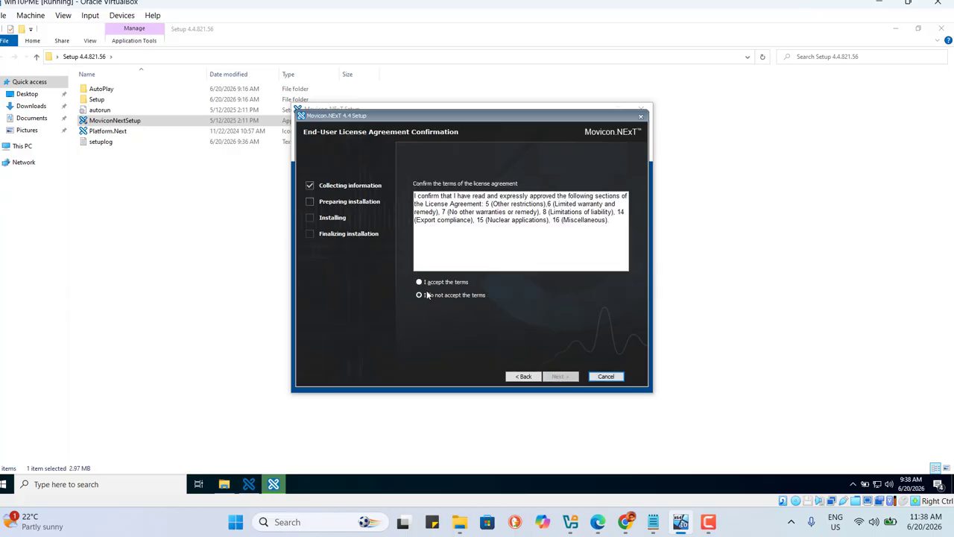
left_click(424, 282)
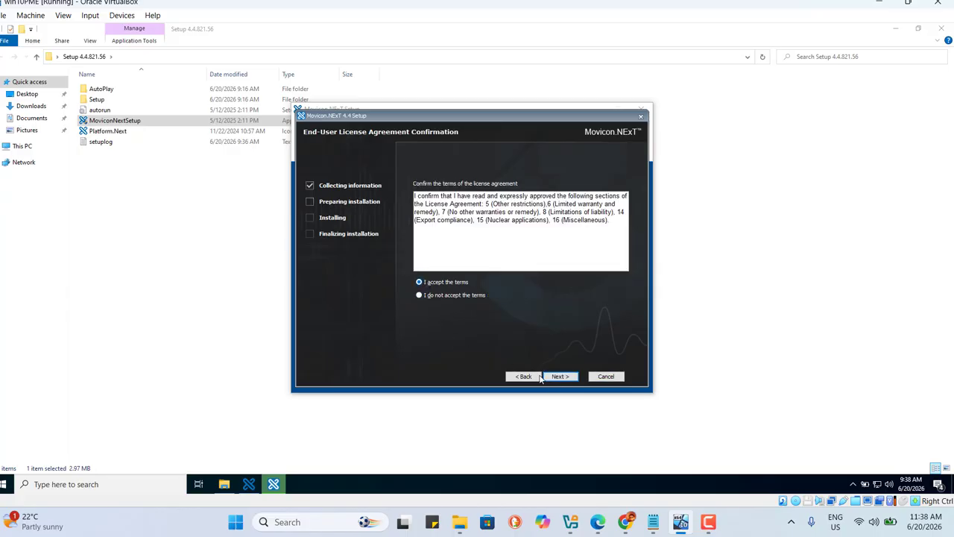
left_click(562, 376)
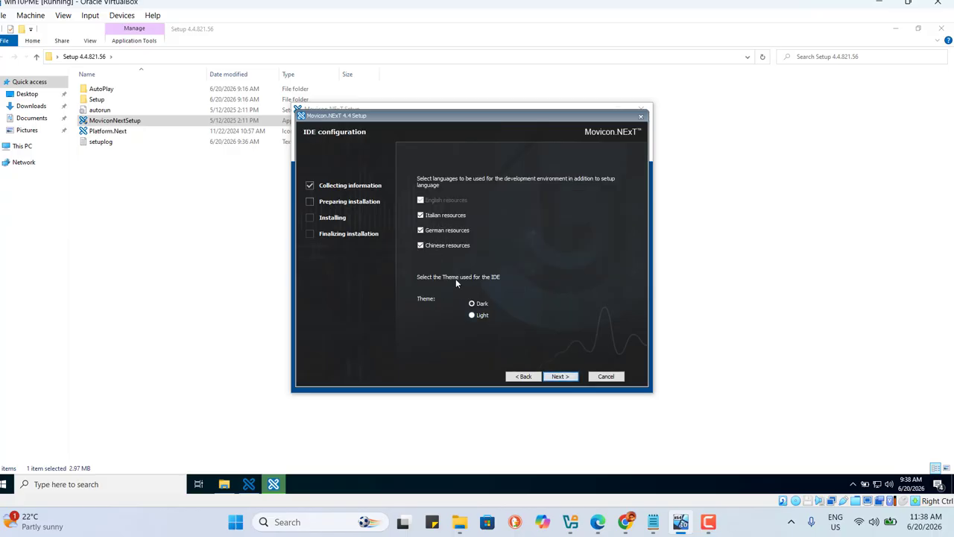
Step: Deselect German and Chinese resources in the IDE configuration, keeping Italian, and continue
left_click(420, 230)
left_click(421, 245)
left_click(561, 377)
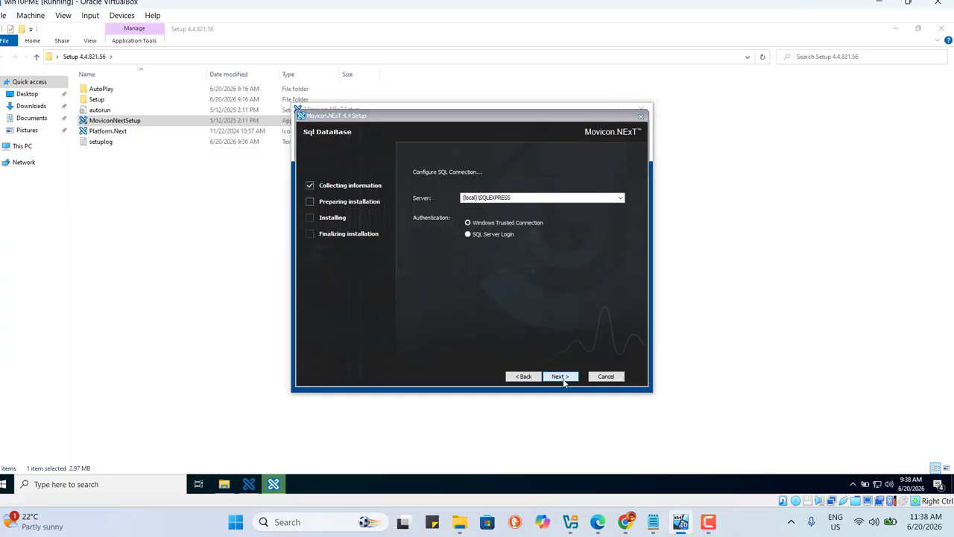
Step: Keep the (local)\SQLEXPRESS server with Windows Trusted Connection and choose the Typical setup type
left_click(564, 380)
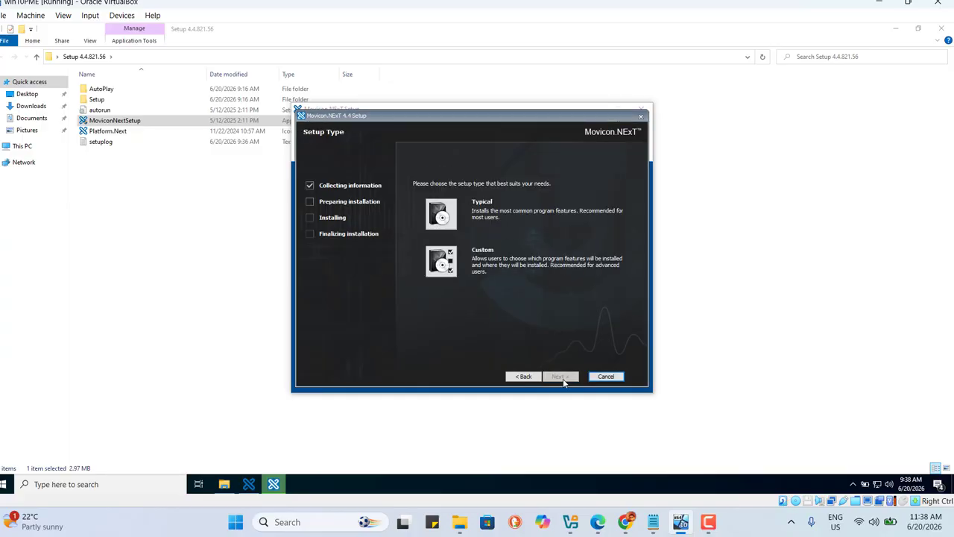
left_click(449, 218)
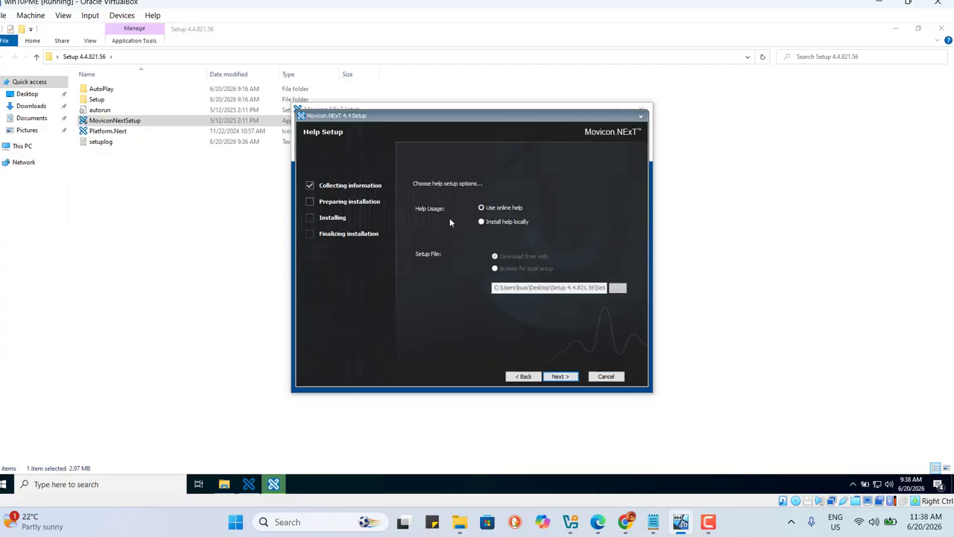
Step: Keep online help usage and start the Movicon.NExT 4.4 installation
left_click(564, 379)
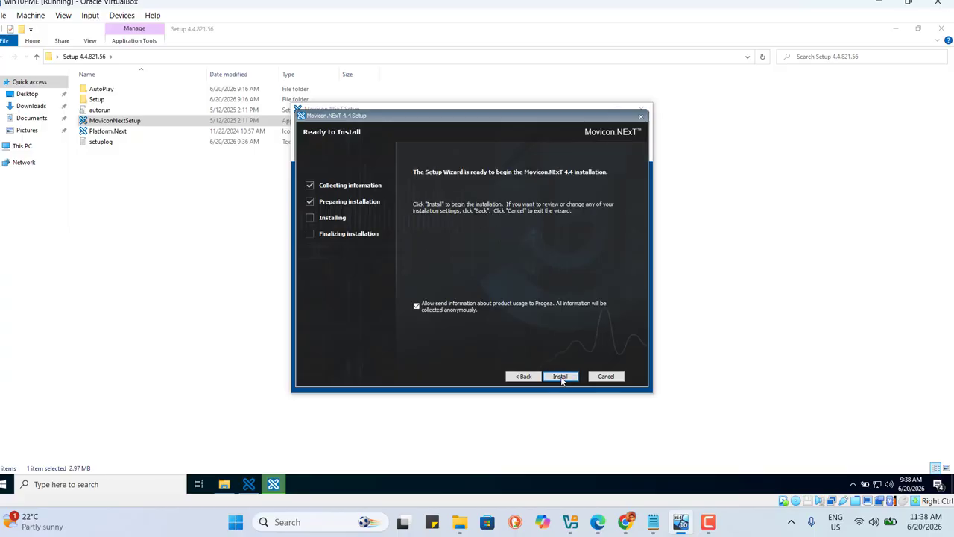
left_click(562, 378)
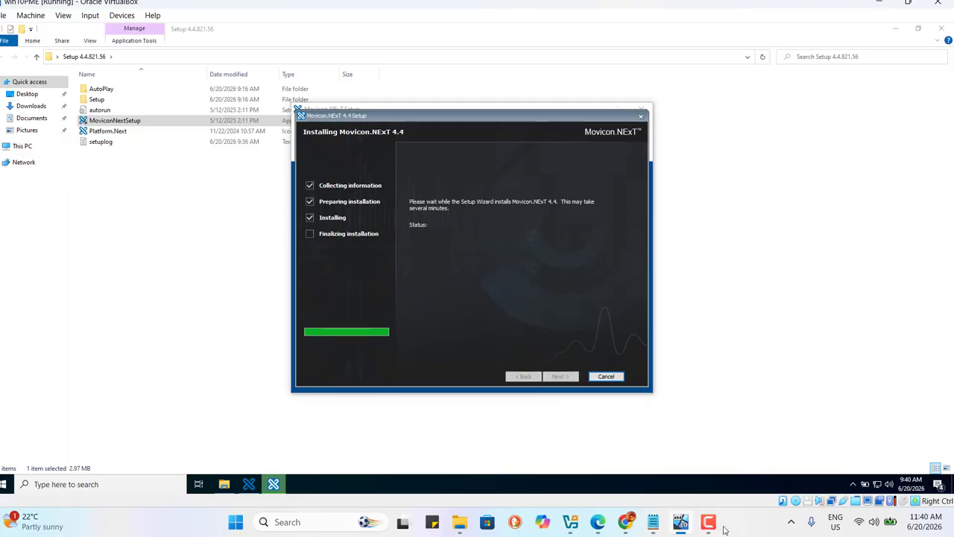
mouse_move(708, 528)
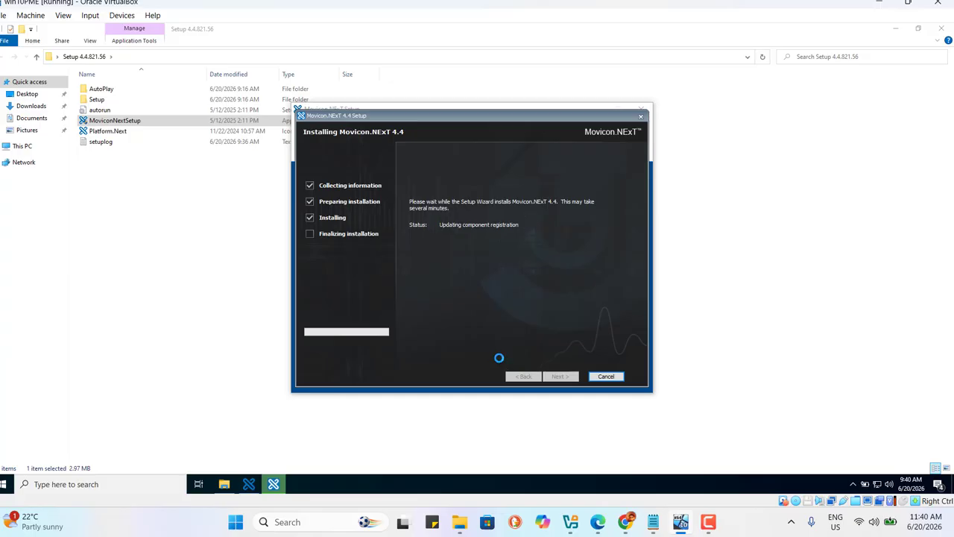
left_click(707, 528)
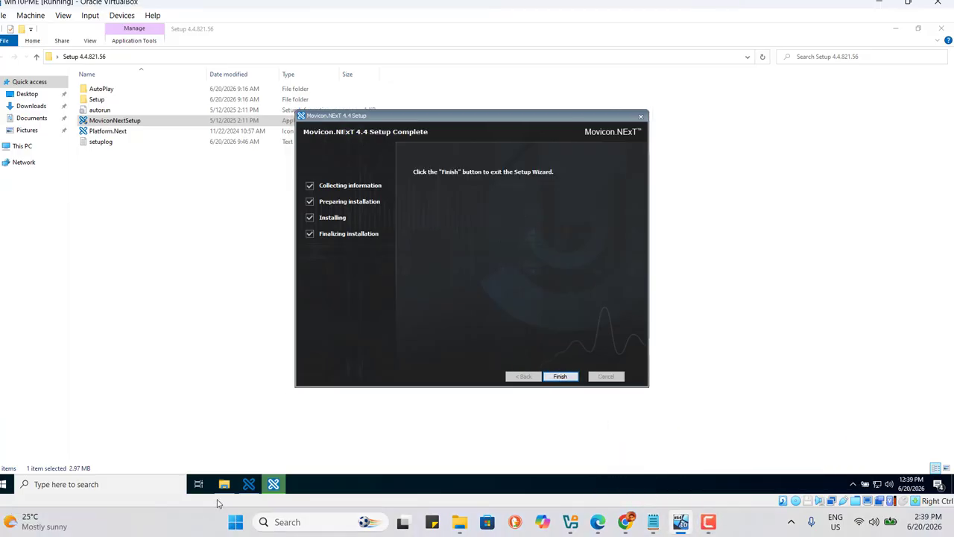
Step: Close the Movicon.NExT setup launcher and the setup folder window after installation finishes
mouse_move(276, 485)
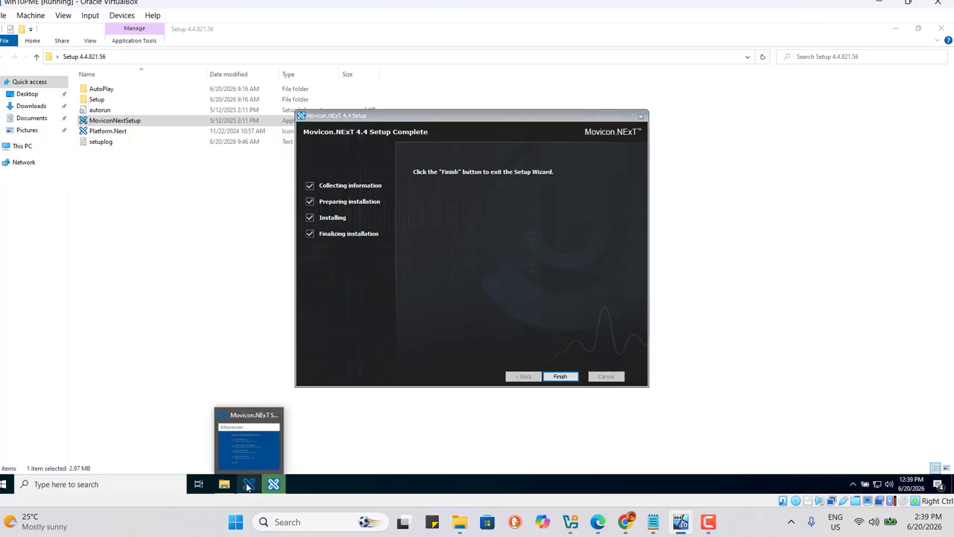
left_click(248, 484)
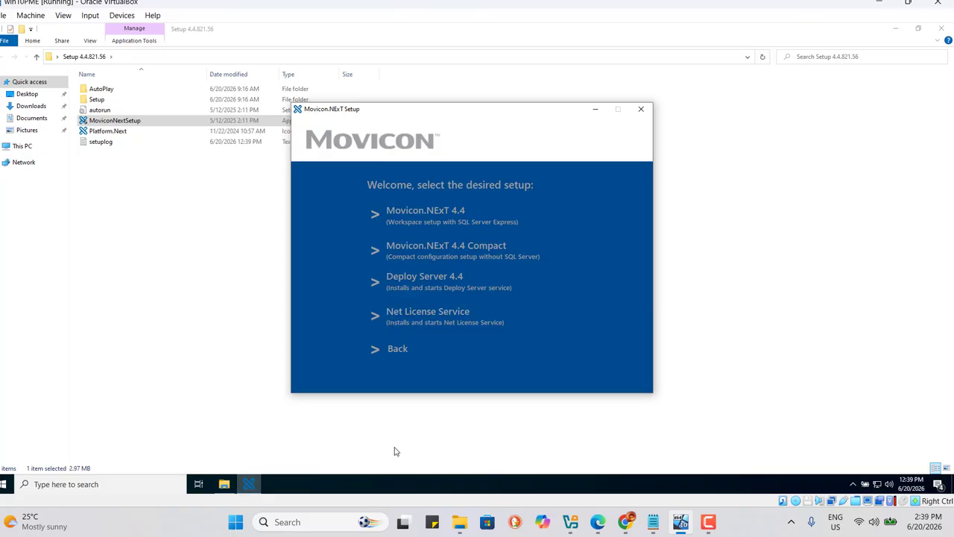
left_click(343, 459)
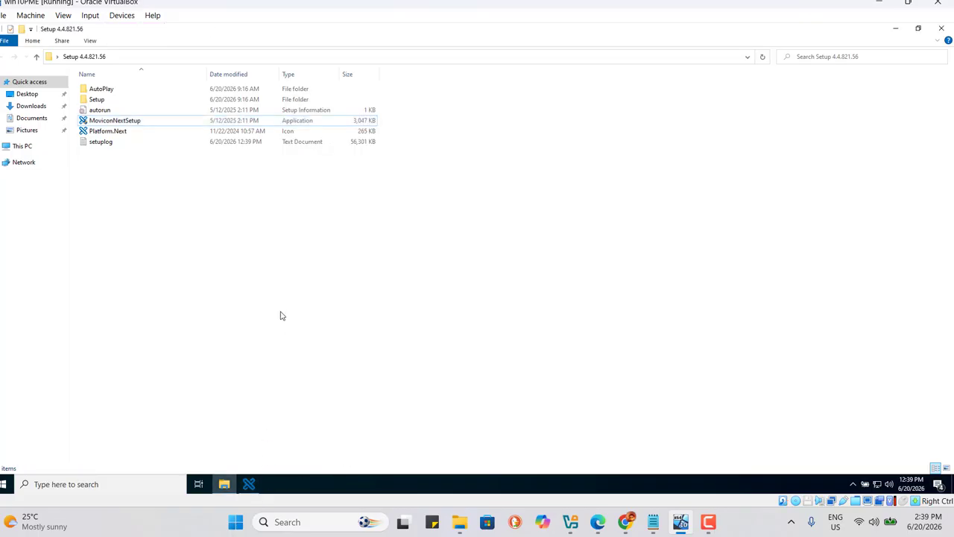
left_click(250, 484)
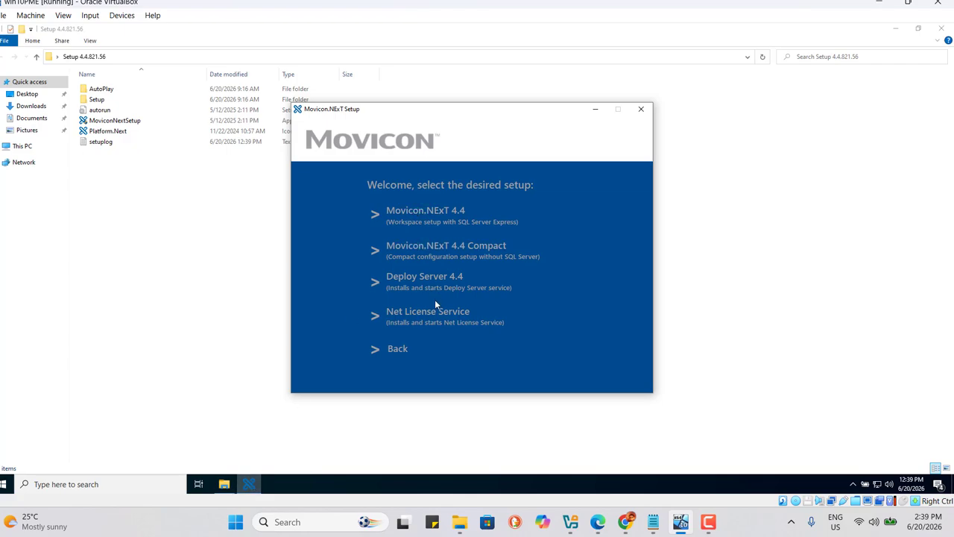
left_click(641, 111)
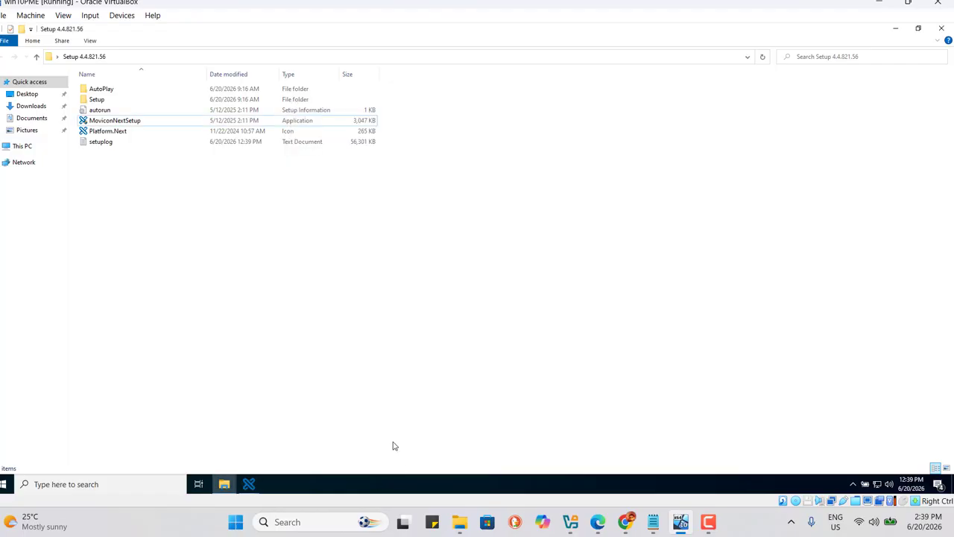
left_click(941, 30)
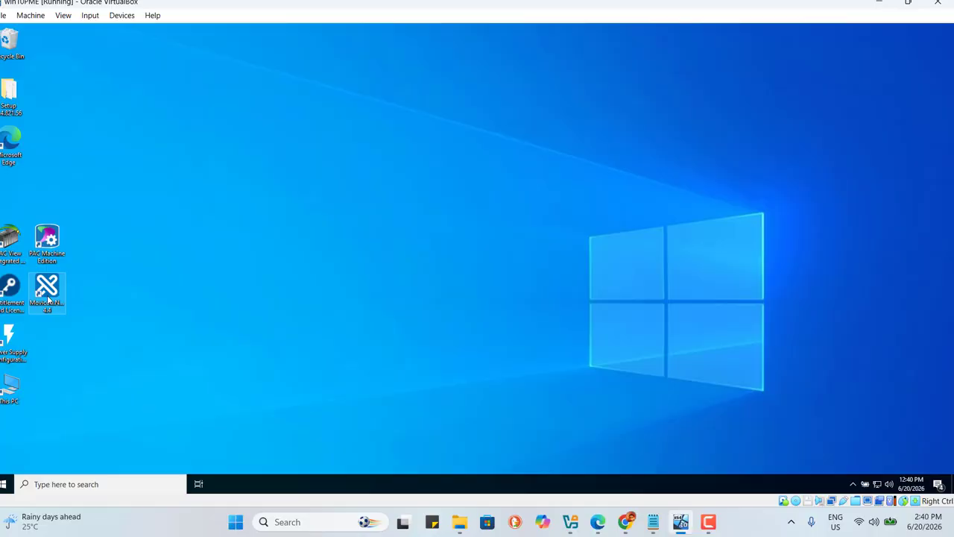
Step: Launch Movicon.NExT 4.4 from the desktop and start the Empty Project Wizard
double_click(47, 294)
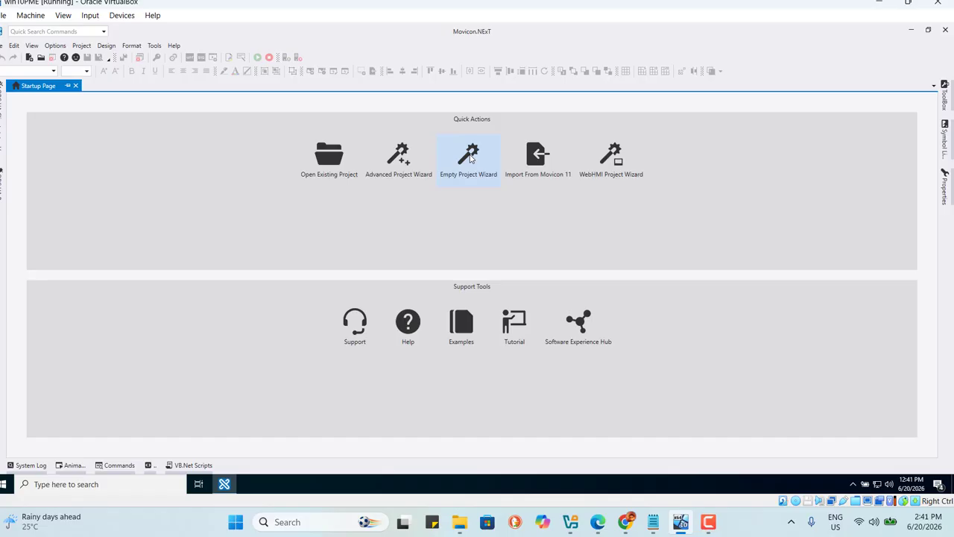
left_click(470, 157)
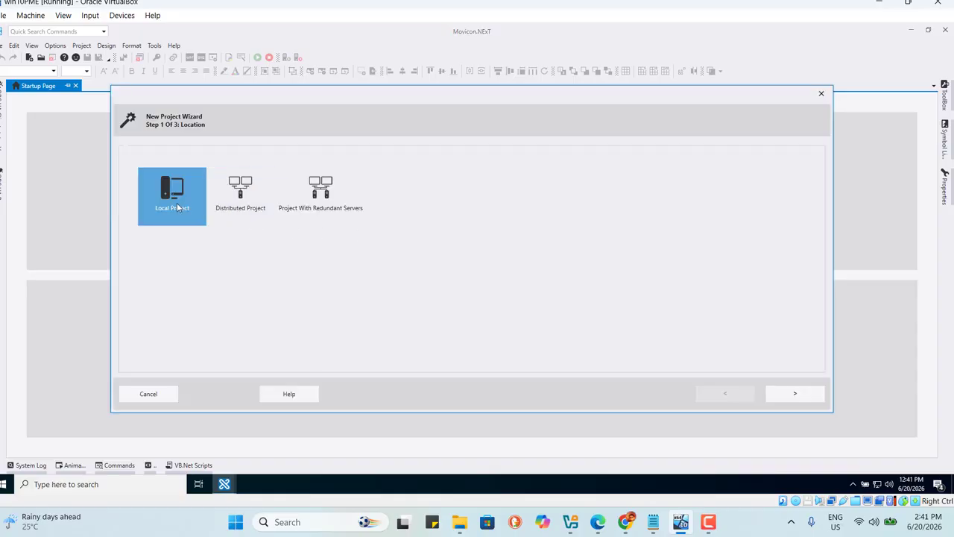
Step: Create a local project named test and finish the New Project Wizard
left_click(795, 395)
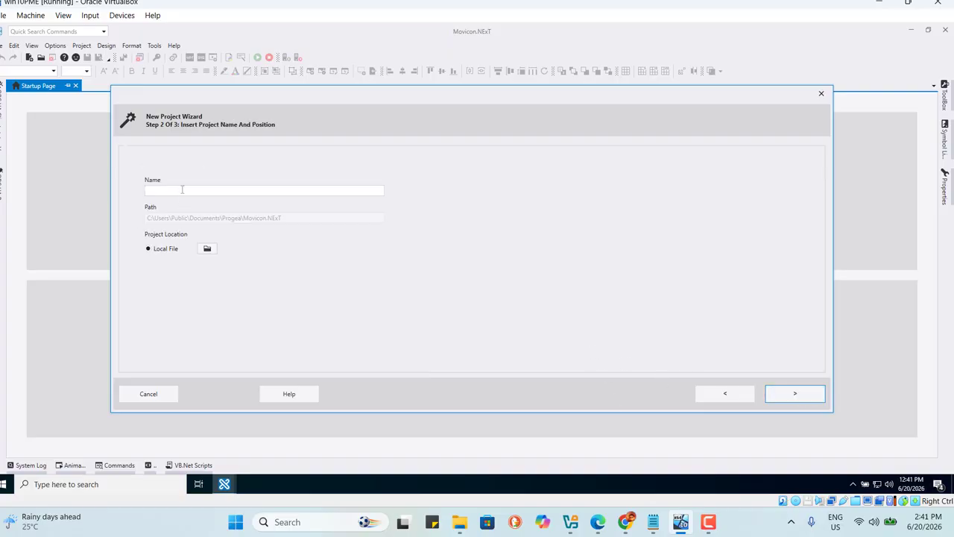
left_click(172, 191)
type("test")
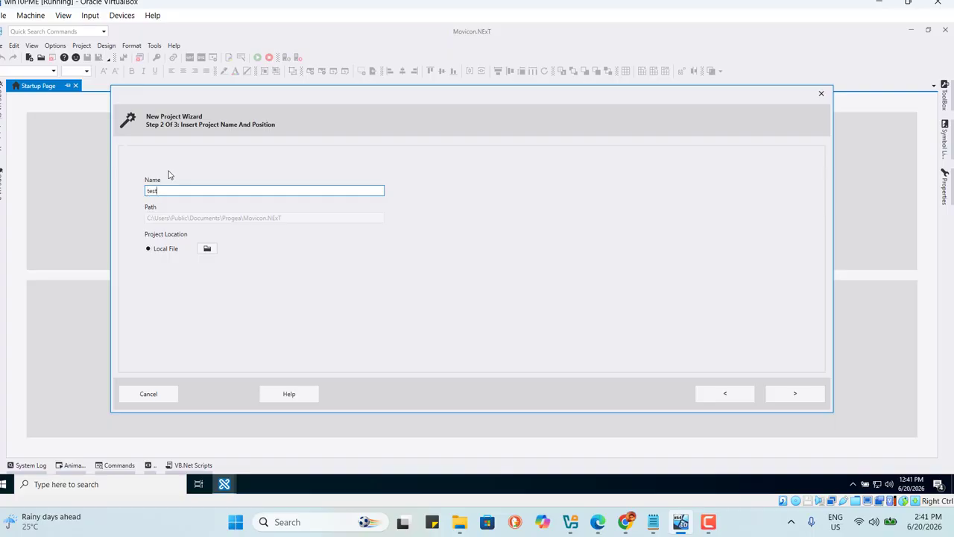
left_click(794, 393)
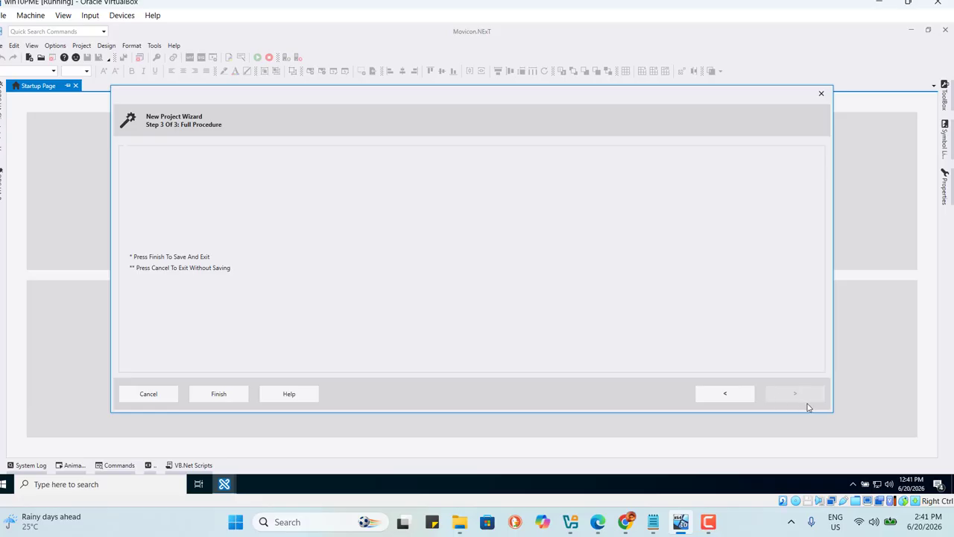
left_click(218, 395)
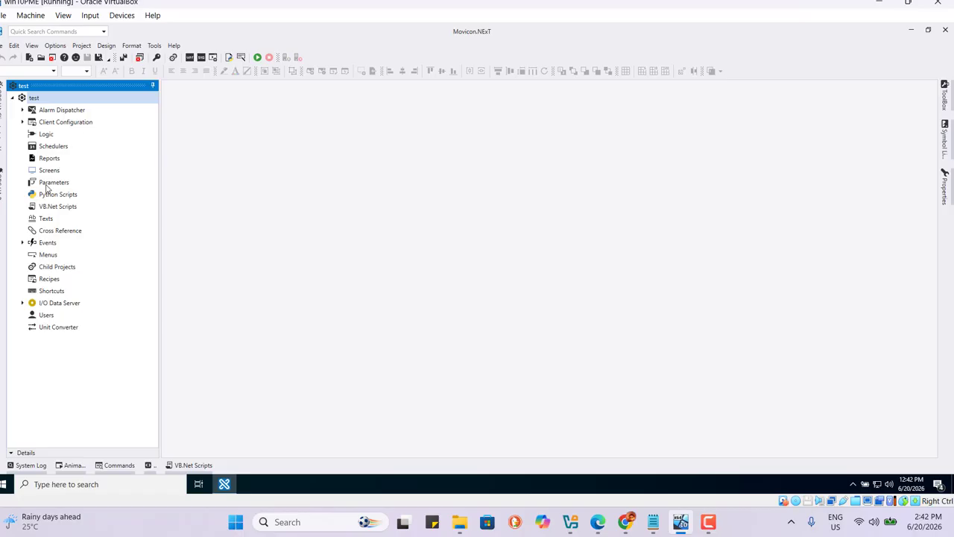
Step: Browse the resource nodes in the project explorer tree
left_click(136, 294)
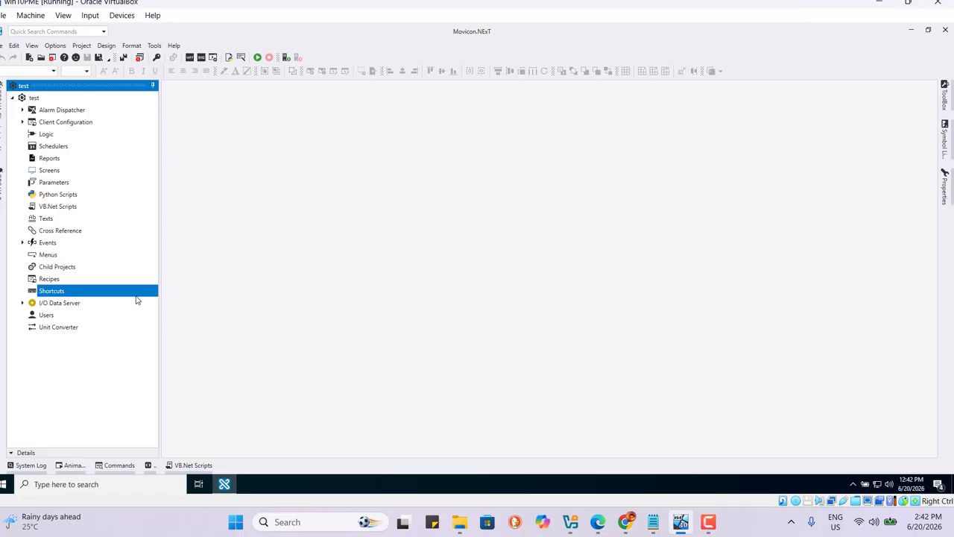
left_click(115, 207)
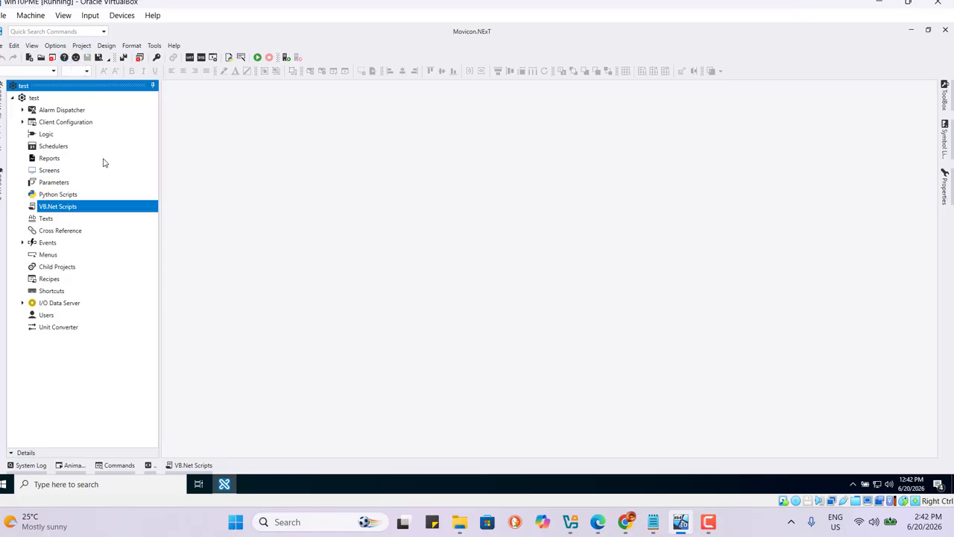
left_click(620, 166)
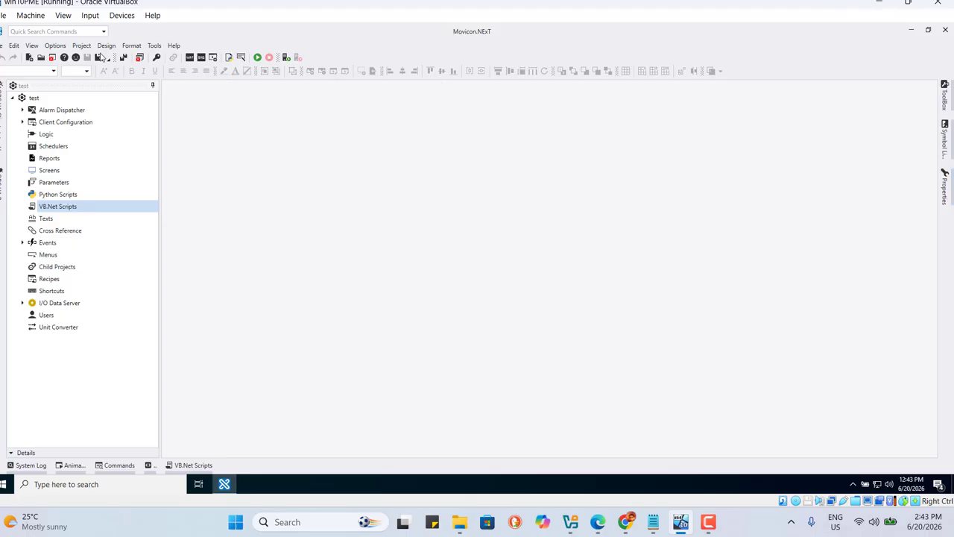
left_click(67, 124)
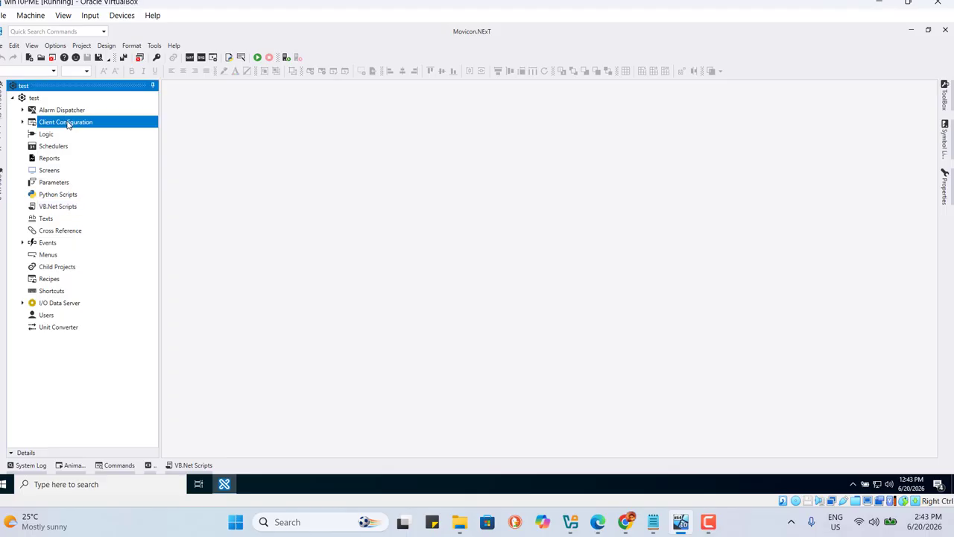
left_click(45, 220)
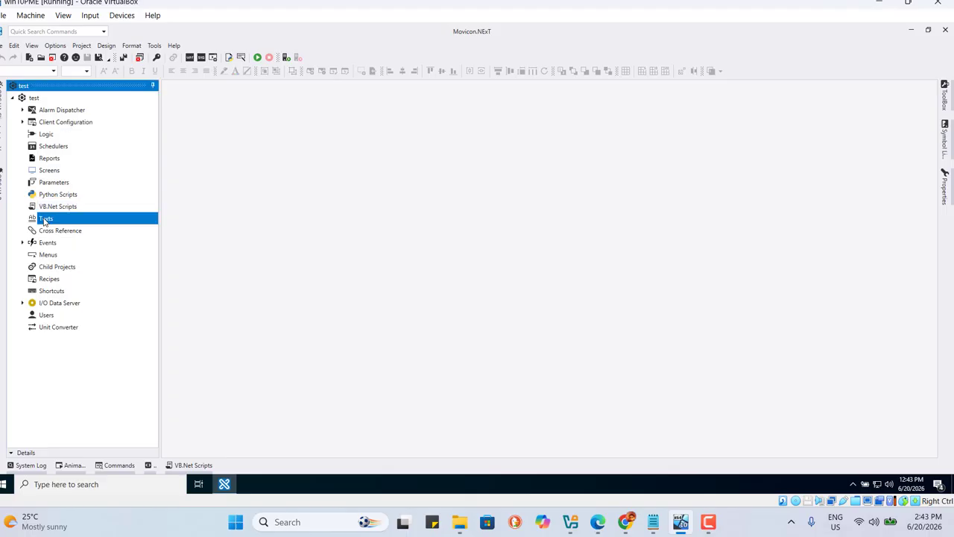
Step: Add a new screen under Screens, accepting the default 1920 by 1080 size
right_click(47, 174)
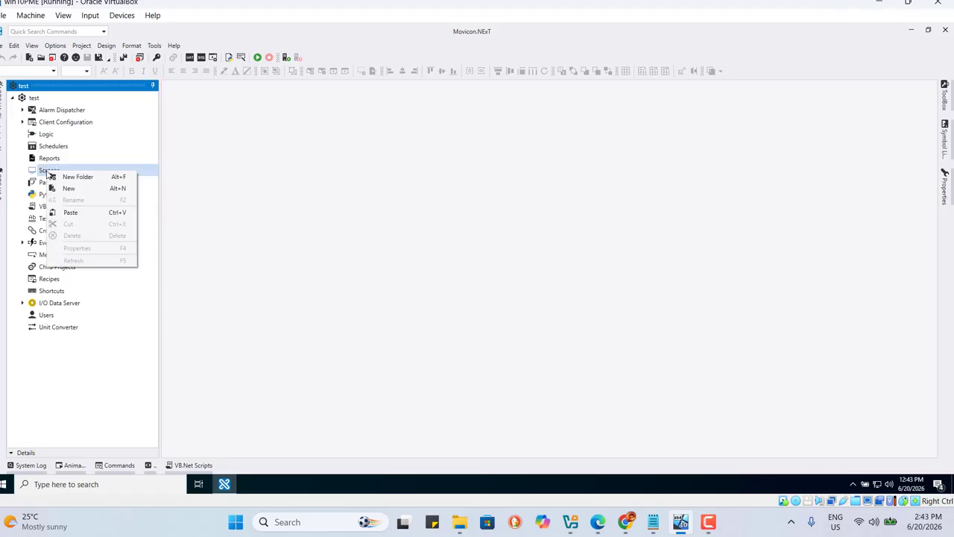
left_click(69, 189)
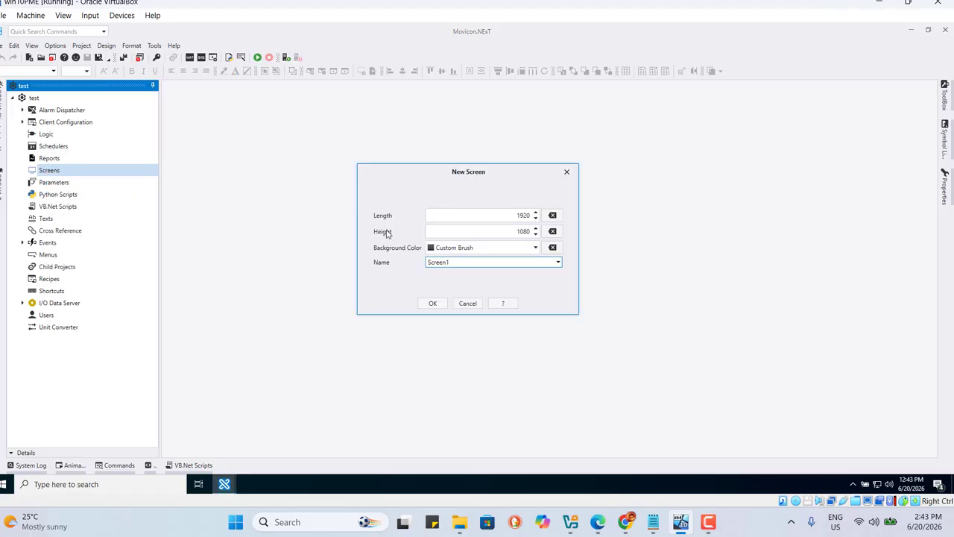
left_click(438, 306)
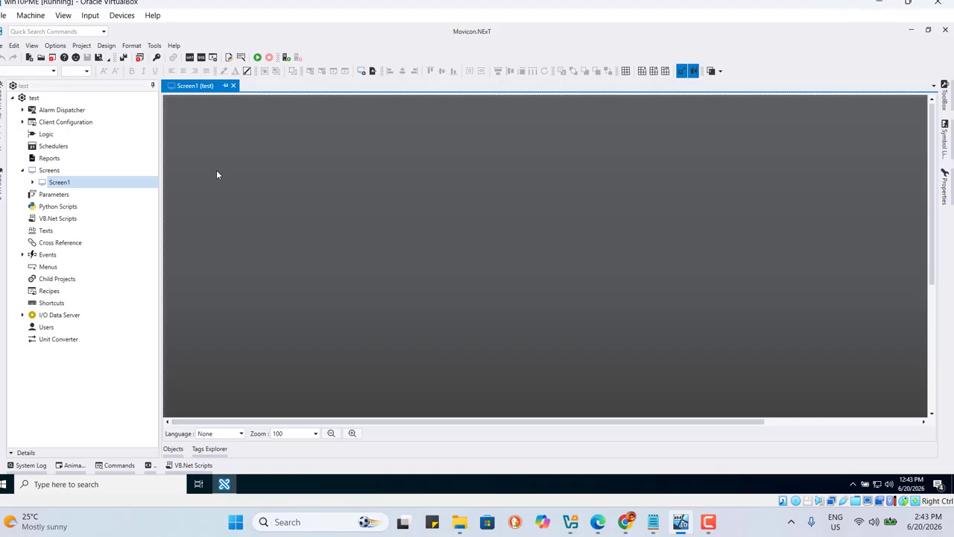
Step: Expand Screen1 in the project tree and close the application
left_click(32, 182)
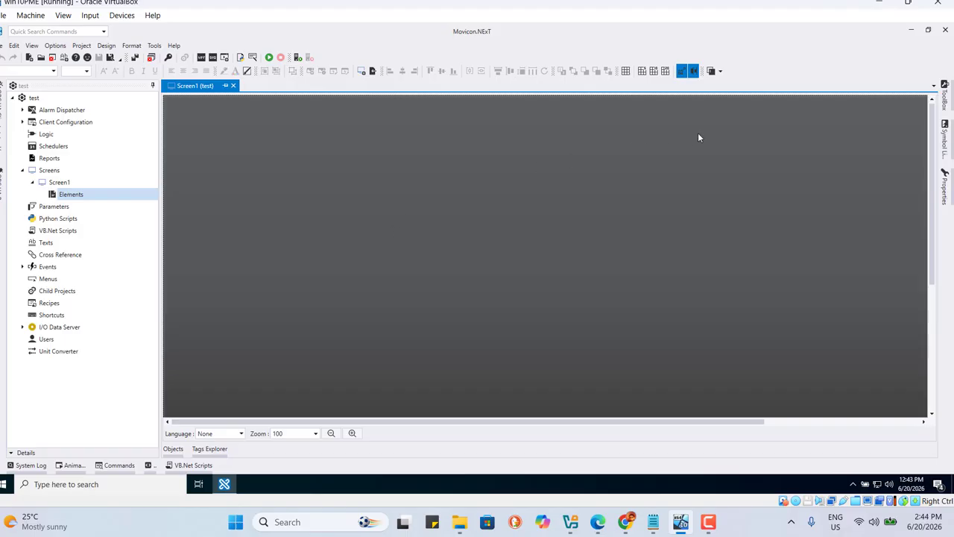
left_click(945, 32)
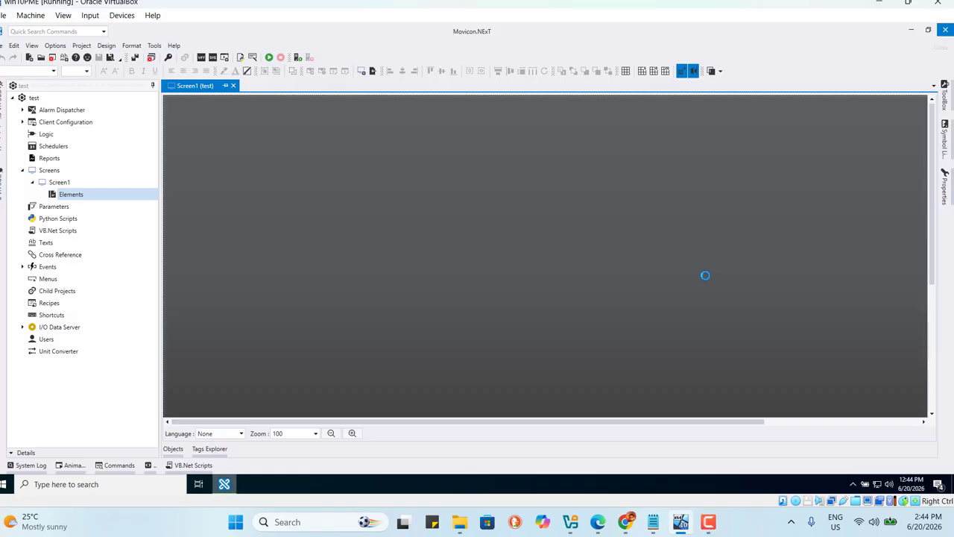